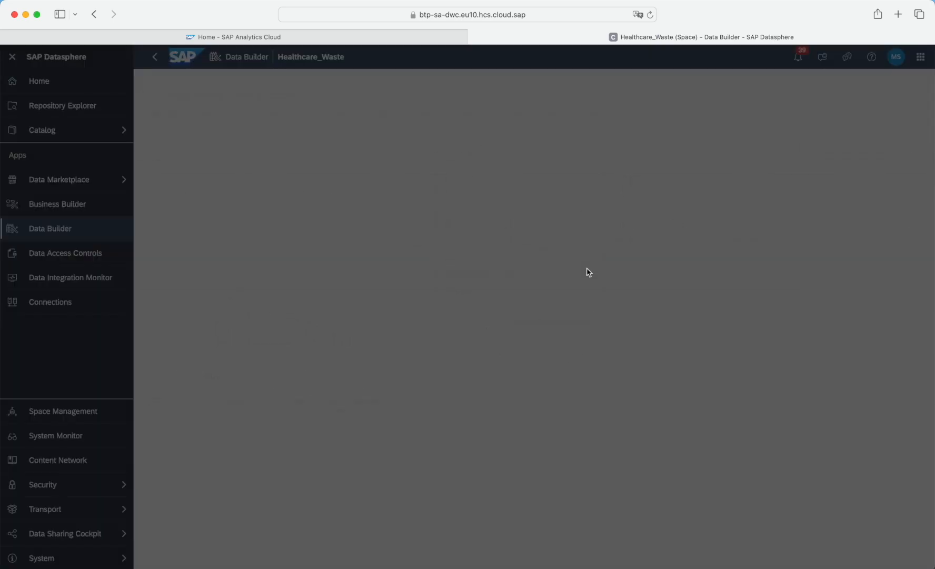
Collapse the navigation menu, filter the Data Builder to tables and open HCW_WASTE_TRANSACTION.
left_click(12, 56)
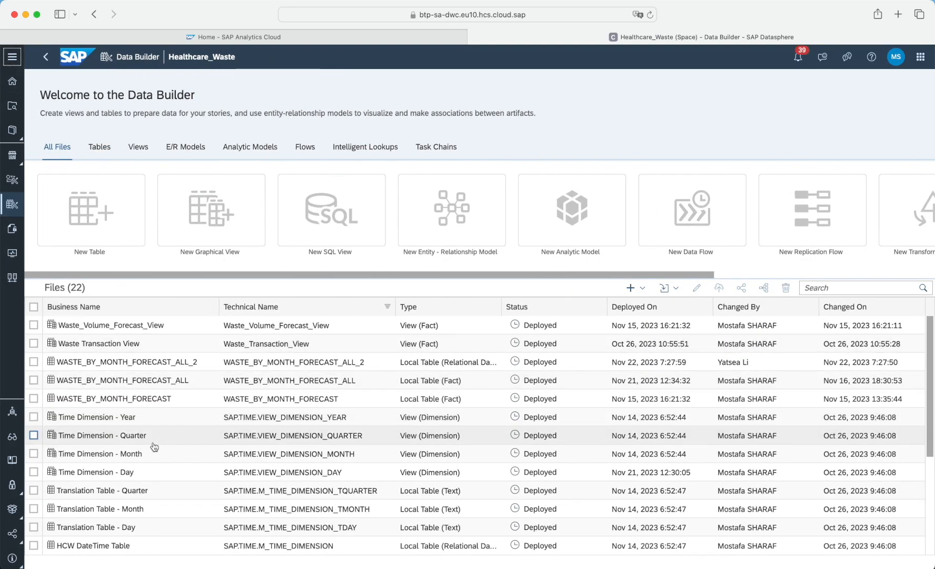
left_click(107, 151)
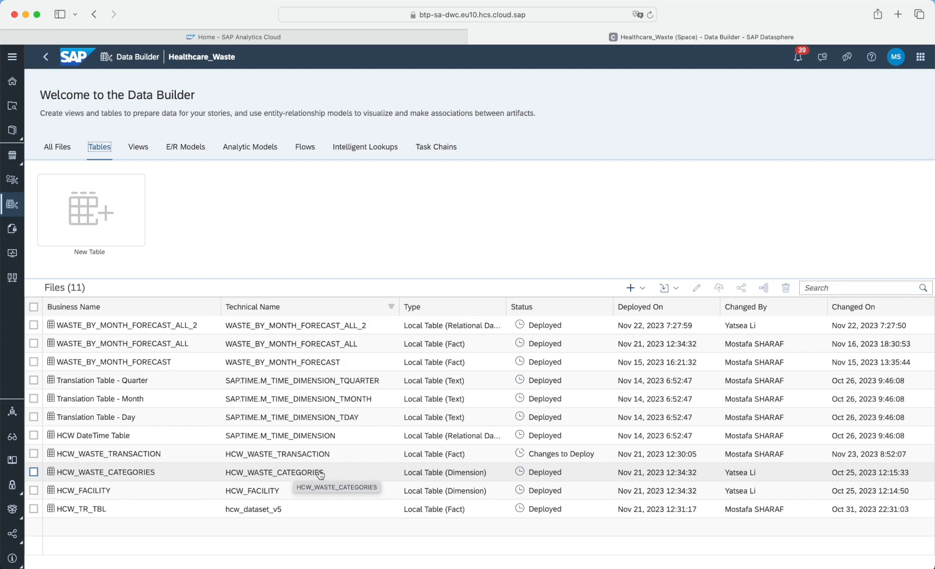
left_click(394, 461)
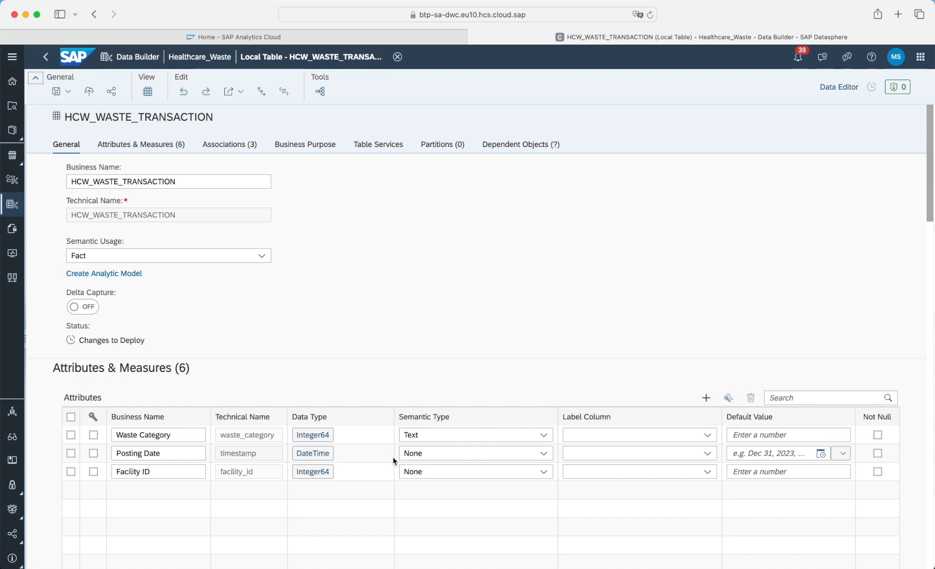
Examine the table's semantic usage, attributes, measures and associations, then close the table editor.
left_click(262, 255)
left_click(318, 353)
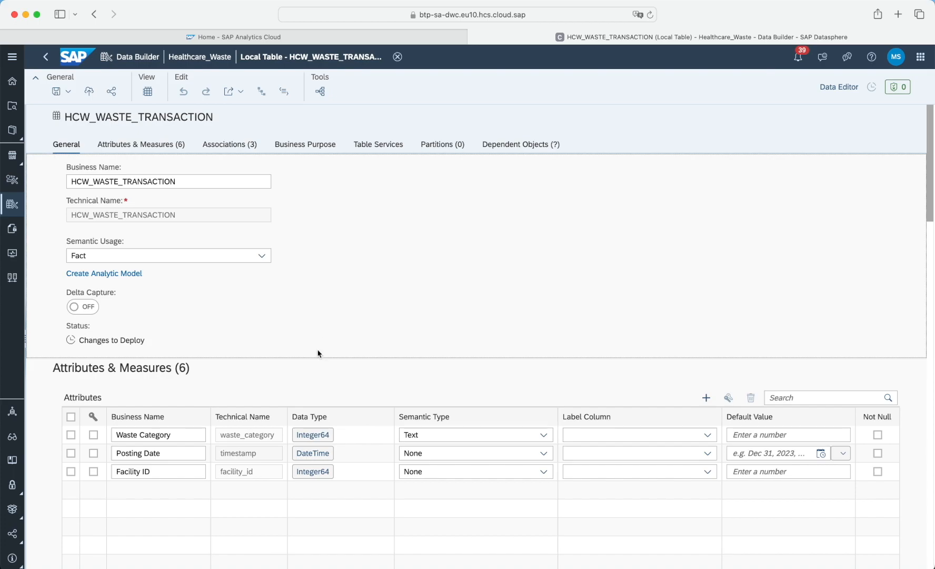
scroll(317, 353, "down", 5)
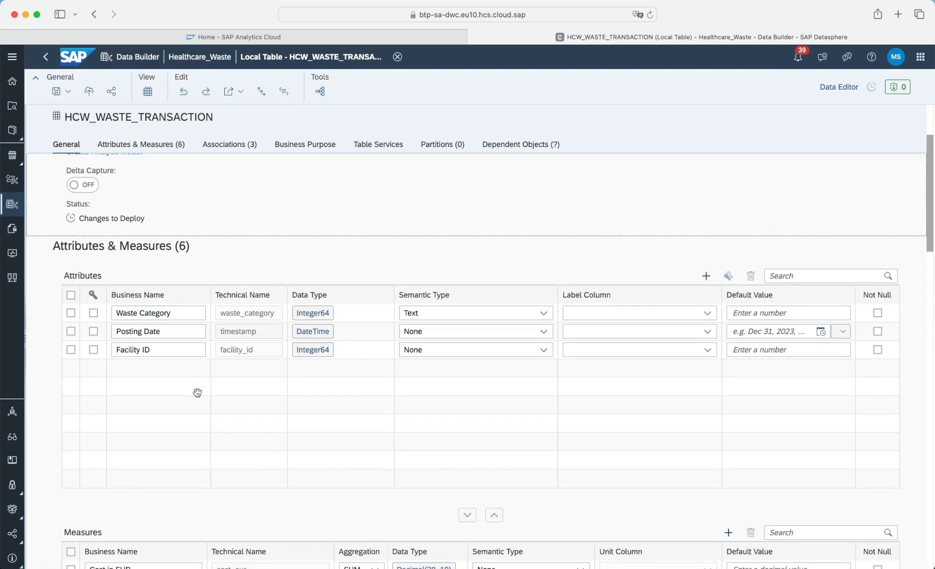
scroll(196, 392, "down", 8)
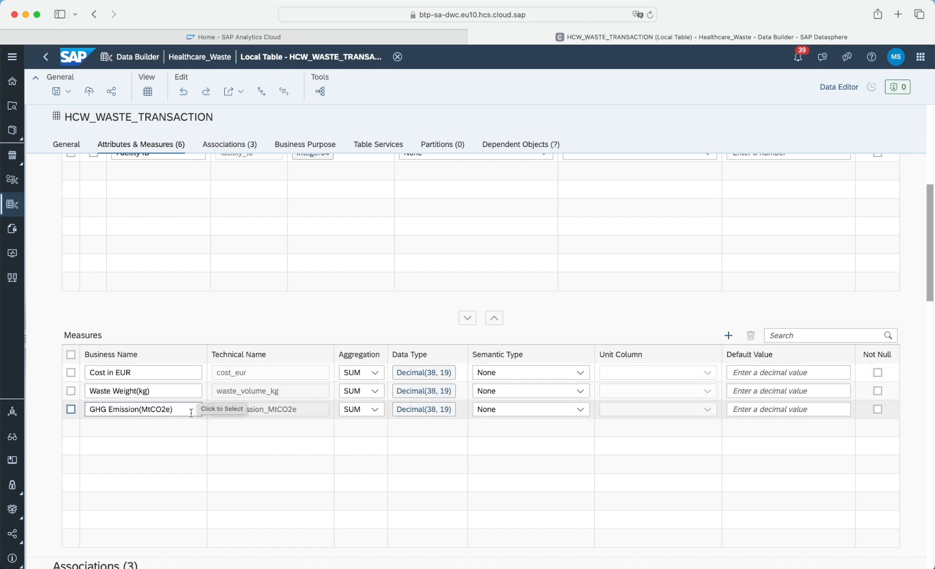
scroll(198, 441, "down", 3)
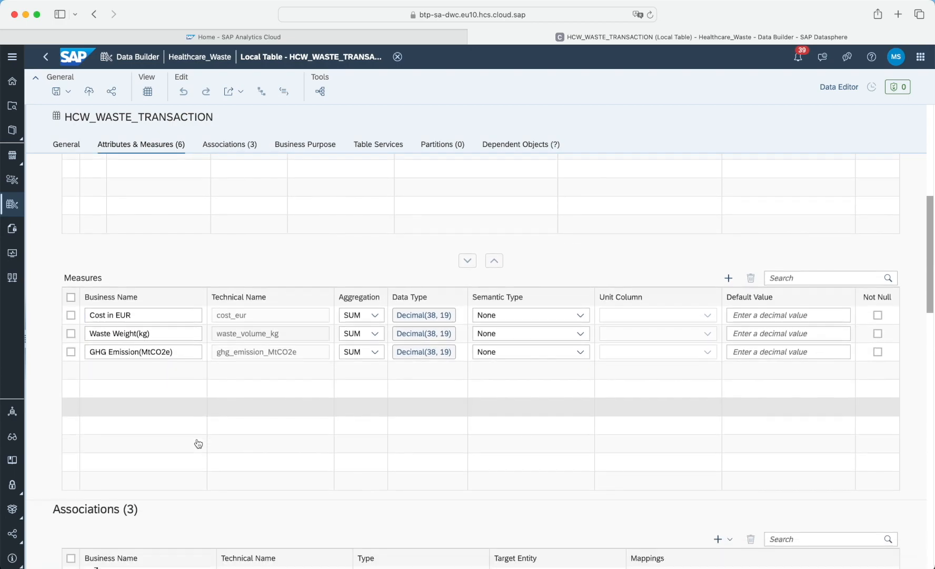
scroll(418, 361, "down", 5)
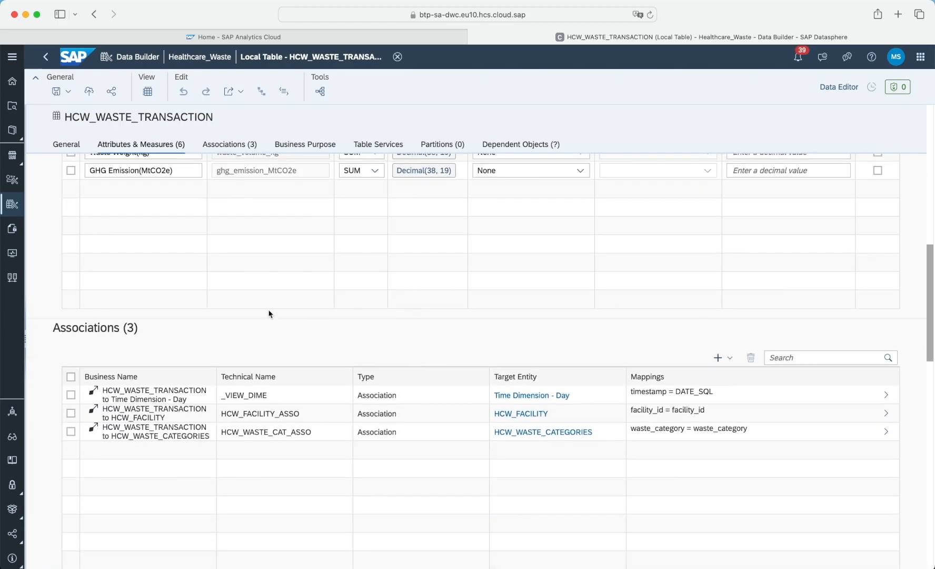
triple_click(112, 329)
left_click(457, 328)
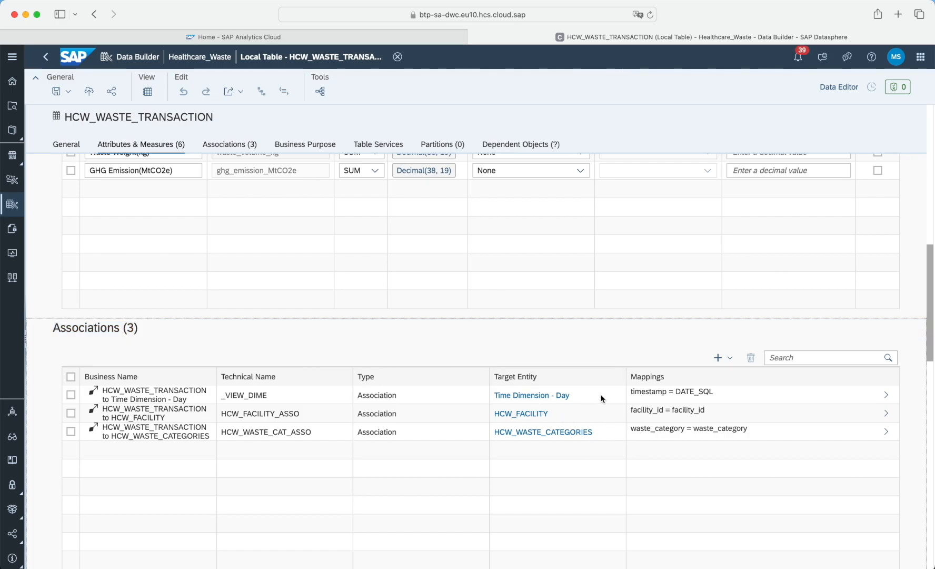
left_click(398, 58)
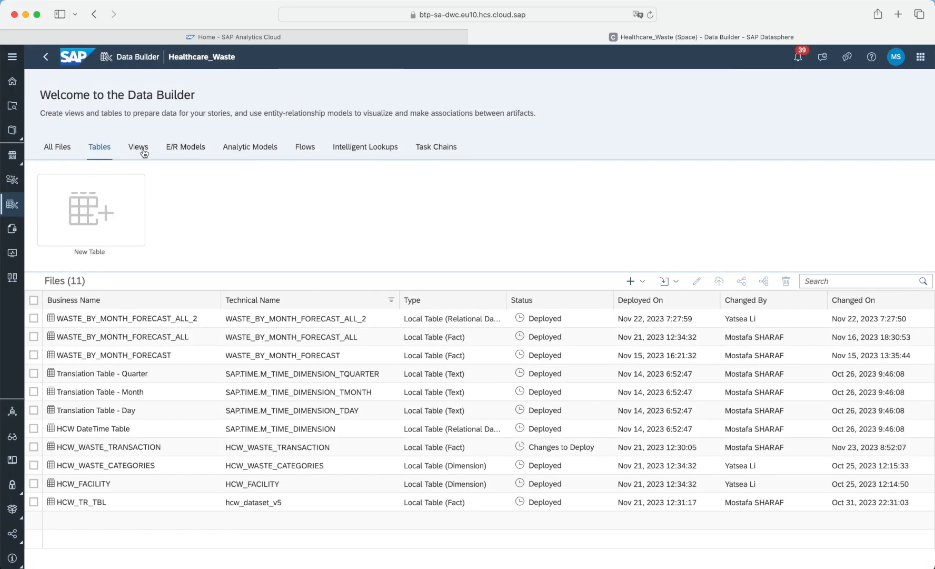
Open the view HCW_WASTE_FORECAST_ALL_VIEW and expand the space's source tables in the Sources list.
left_click(142, 149)
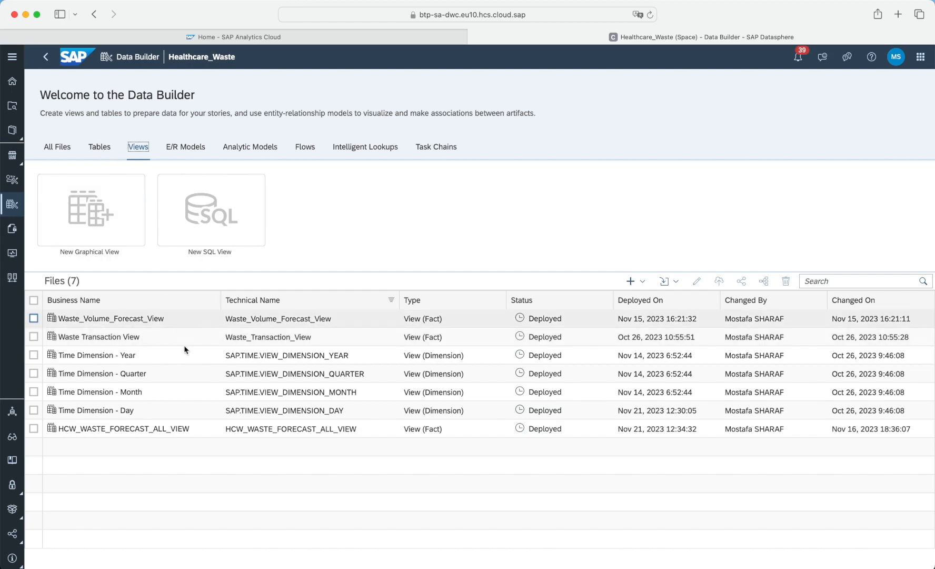
left_click(204, 433)
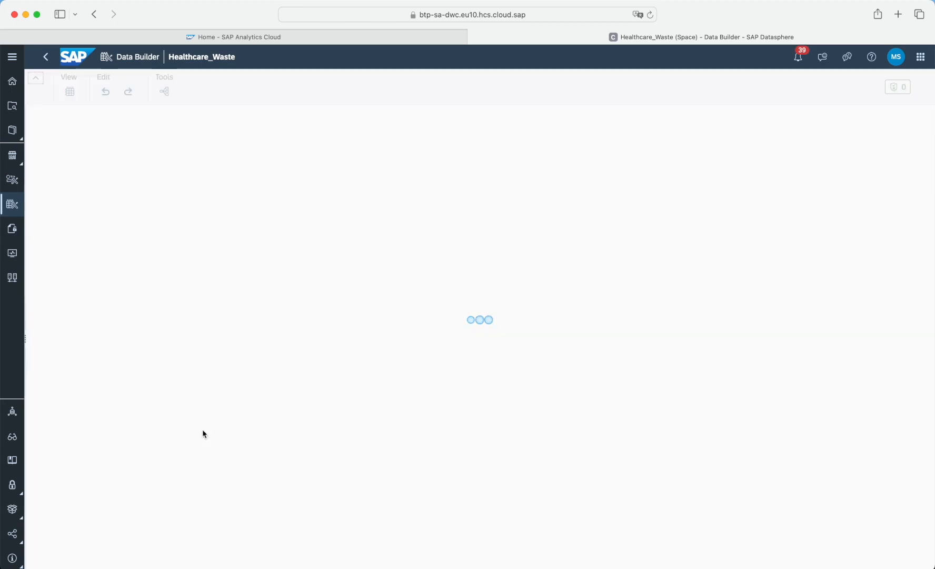
left_click(113, 114)
left_click(34, 178)
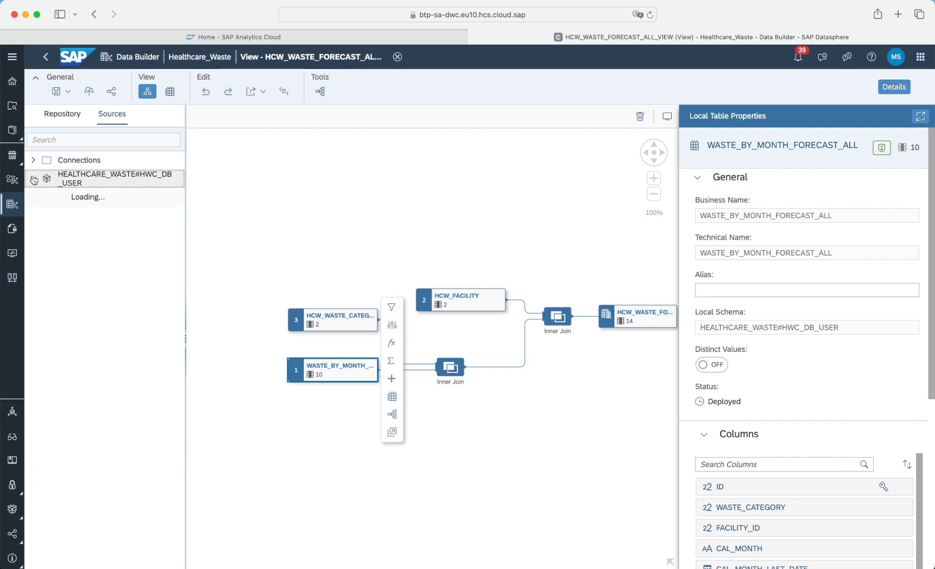
left_click(105, 220)
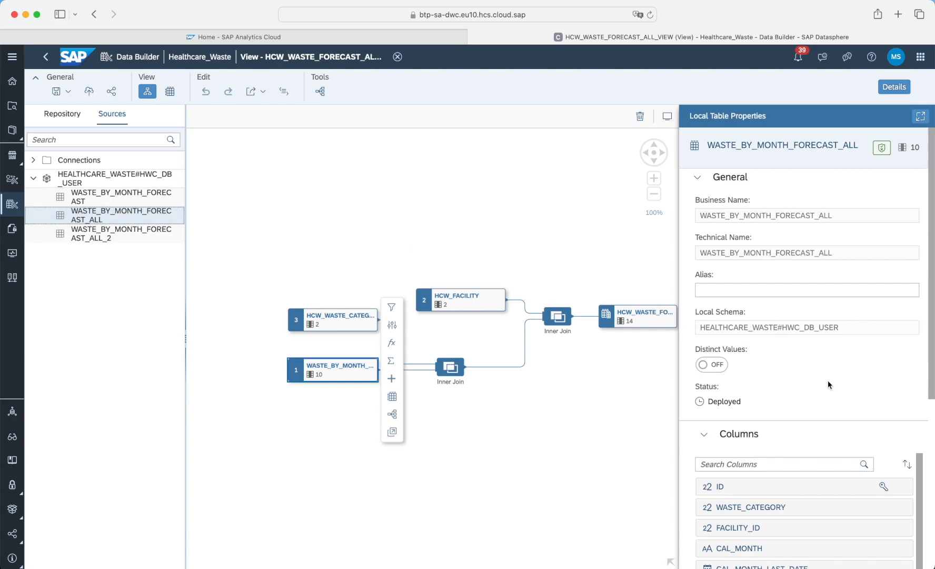
Review the WASTE_BY_MONTH_FORECAST_ALL source and the view's output measures and attributes, then close the view.
scroll(827, 380, "down", 3)
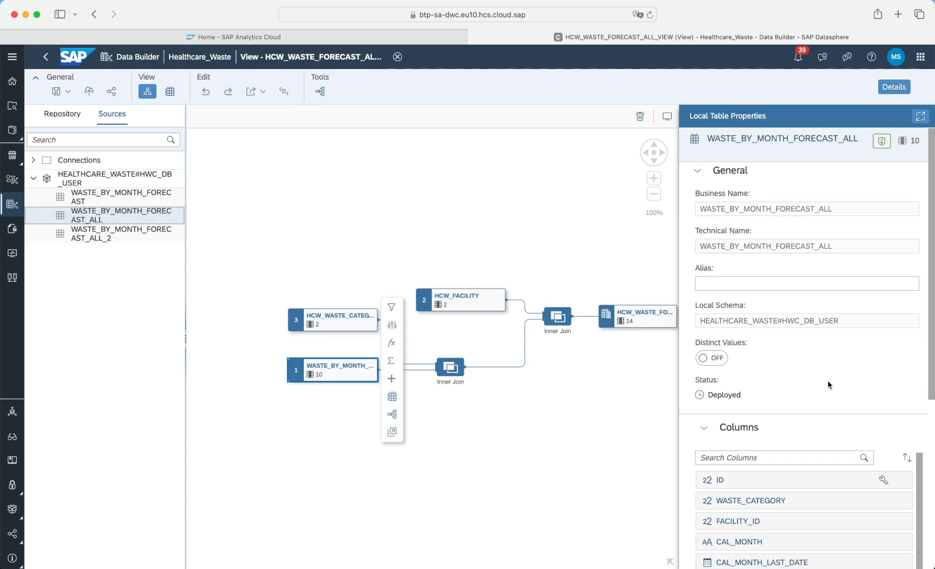
scroll(827, 372, "down", 2)
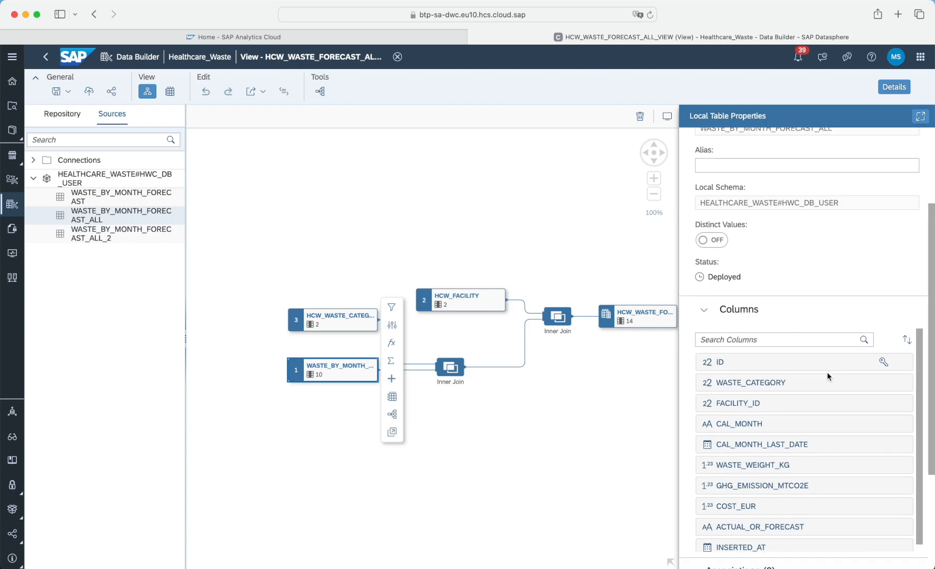
scroll(812, 413, "up", 5)
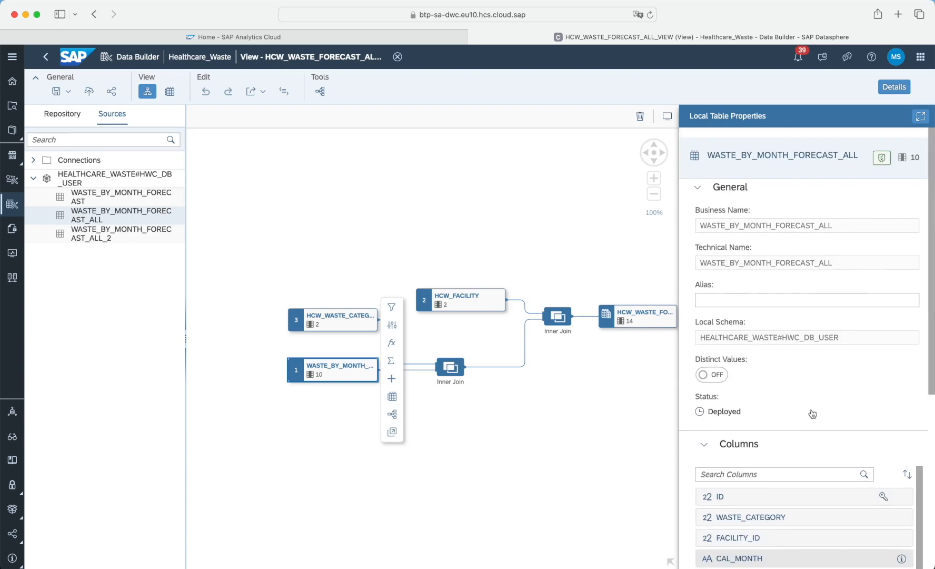
left_click(665, 313)
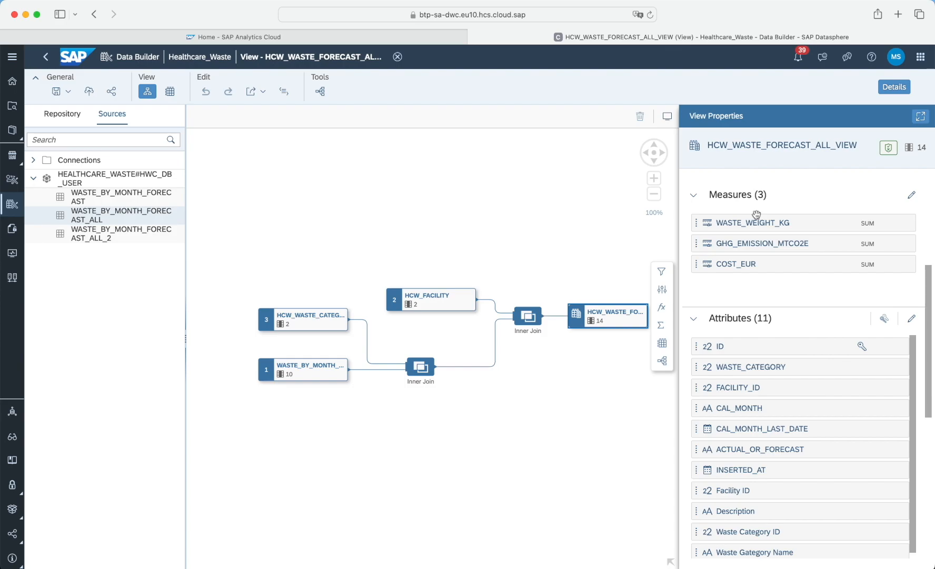
scroll(828, 289, "down", 3)
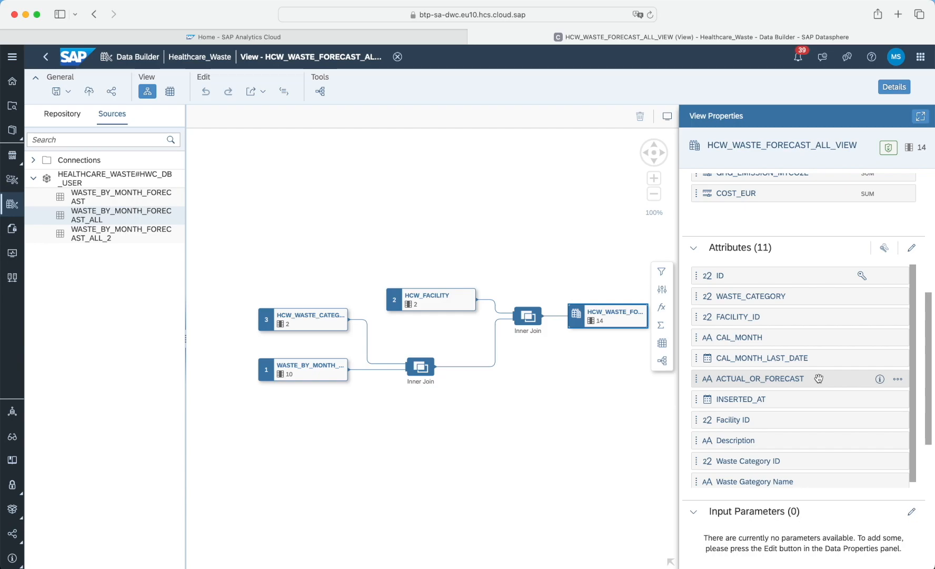
scroll(815, 245, "up", 5)
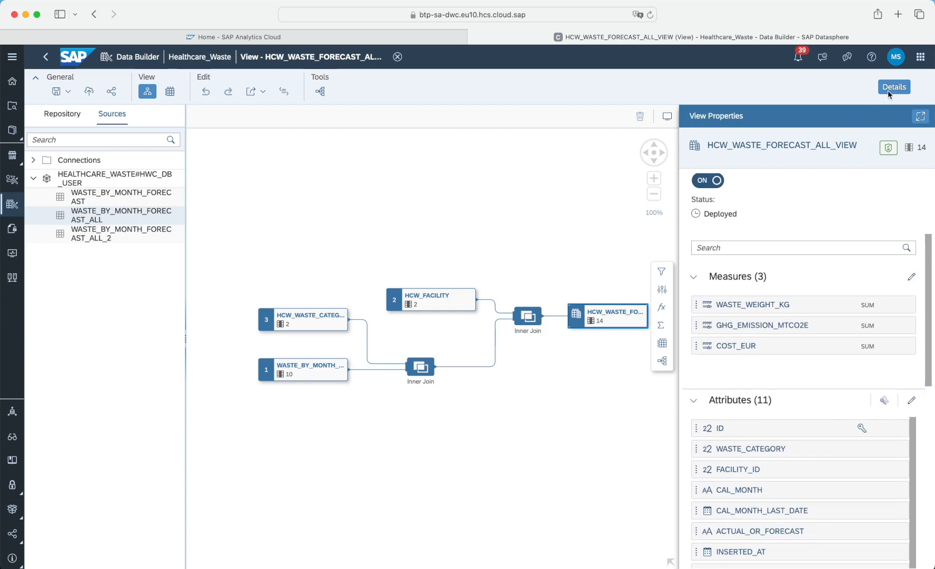
left_click(398, 57)
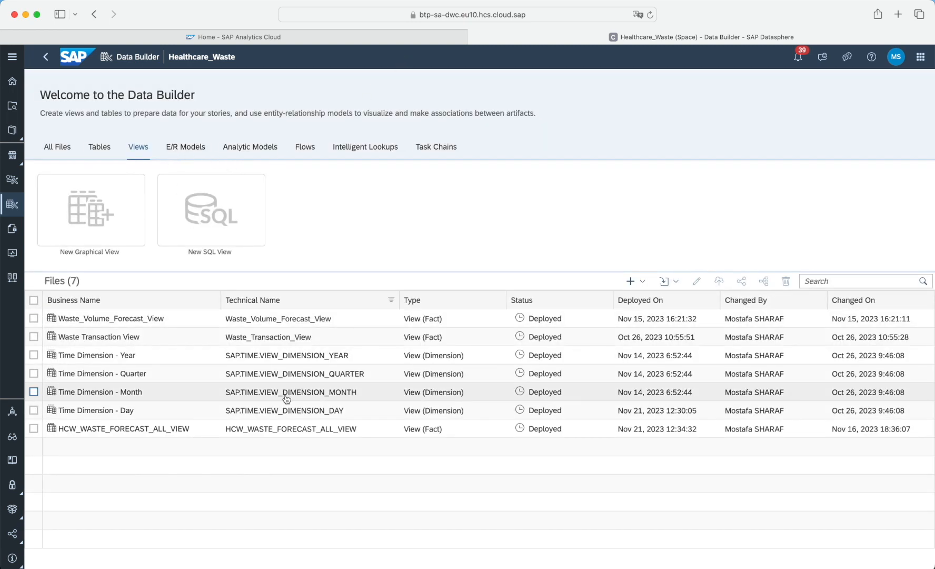
Open the analytic model HCW_WASTE_FORECAST_ALL_AN and inspect its fact source, measures and dimensions.
left_click(268, 148)
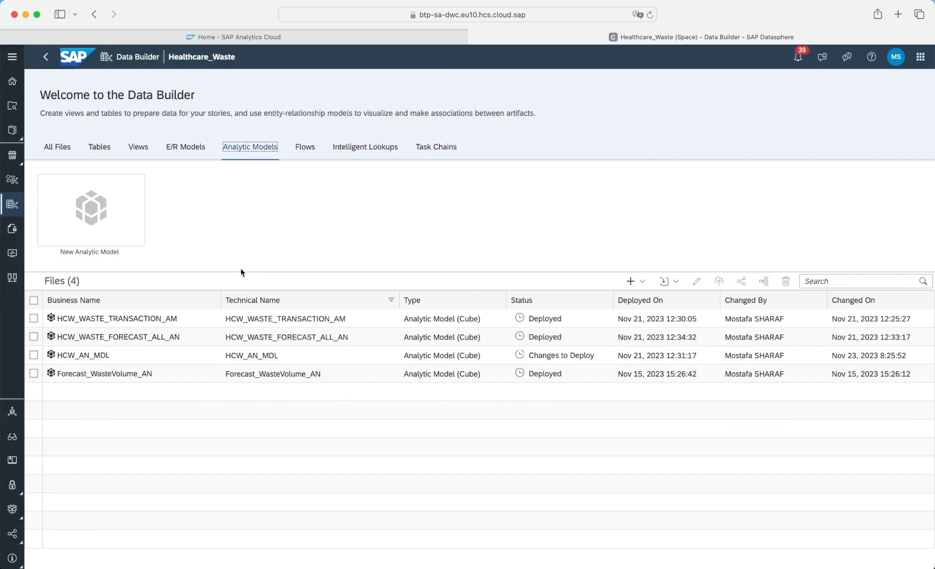
left_click(194, 336)
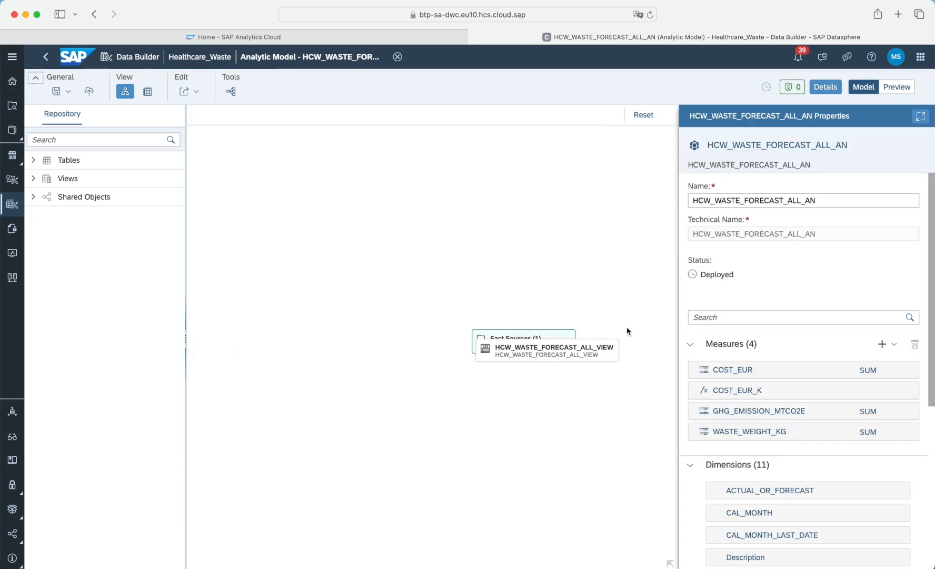
left_click(392, 345)
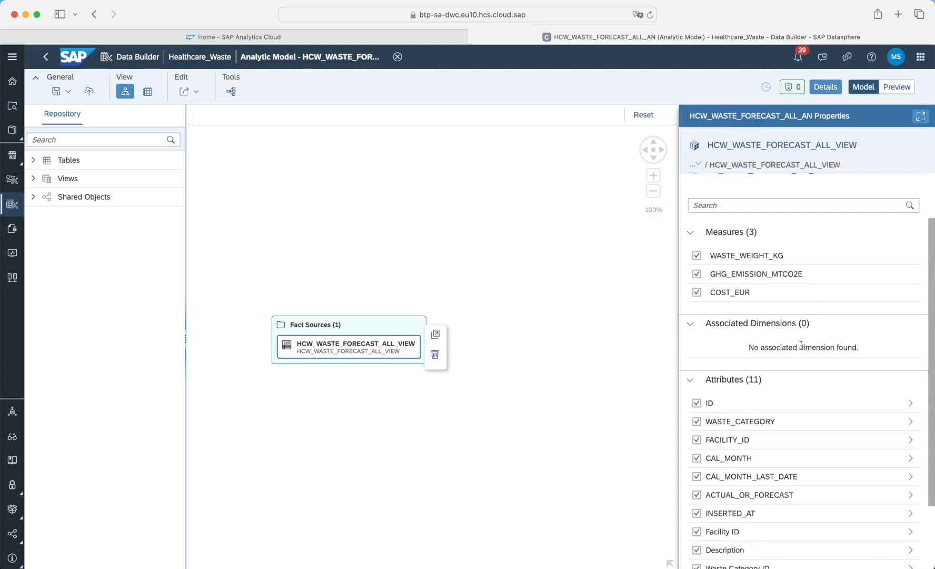
scroll(800, 353, "down", 3)
left_click(384, 322)
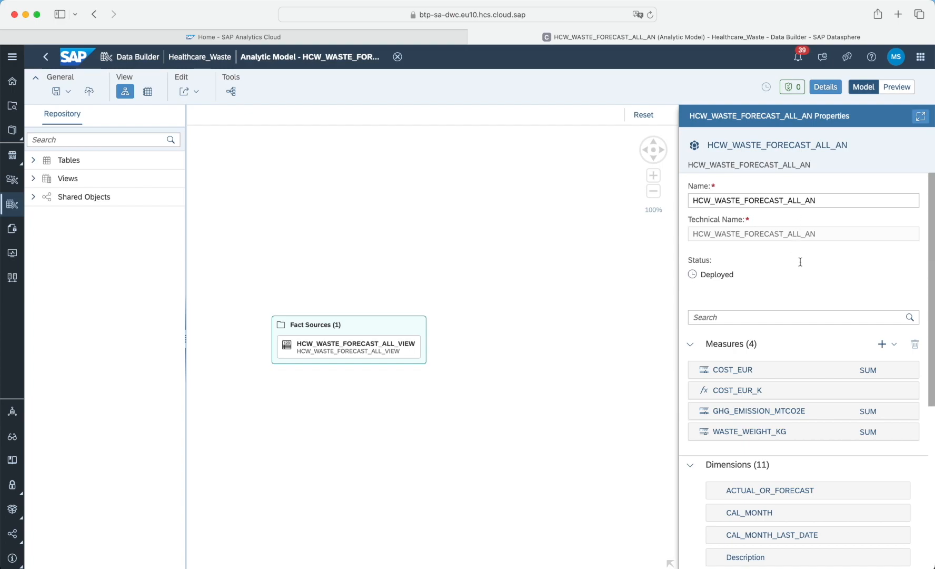
scroll(799, 261, "down", 4)
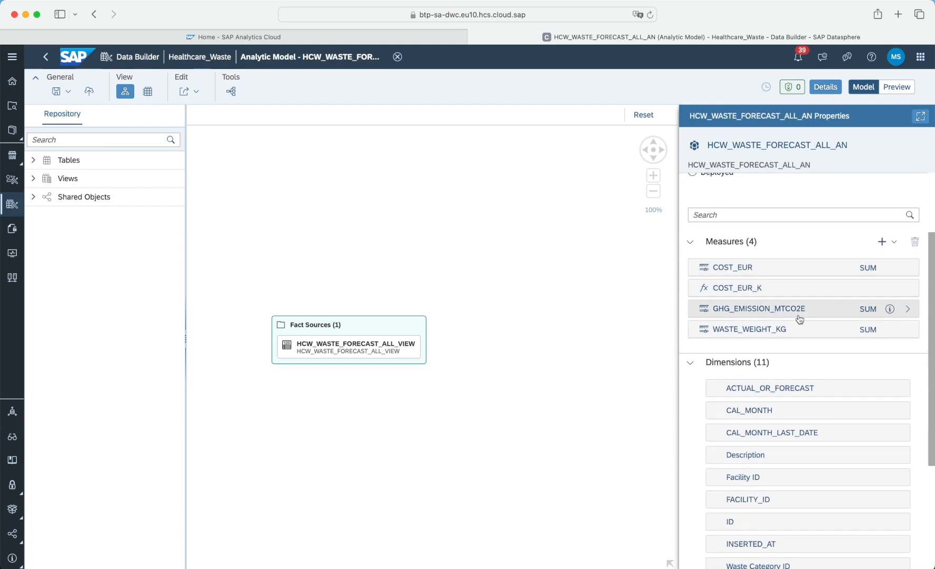
scroll(799, 341, "down", 5)
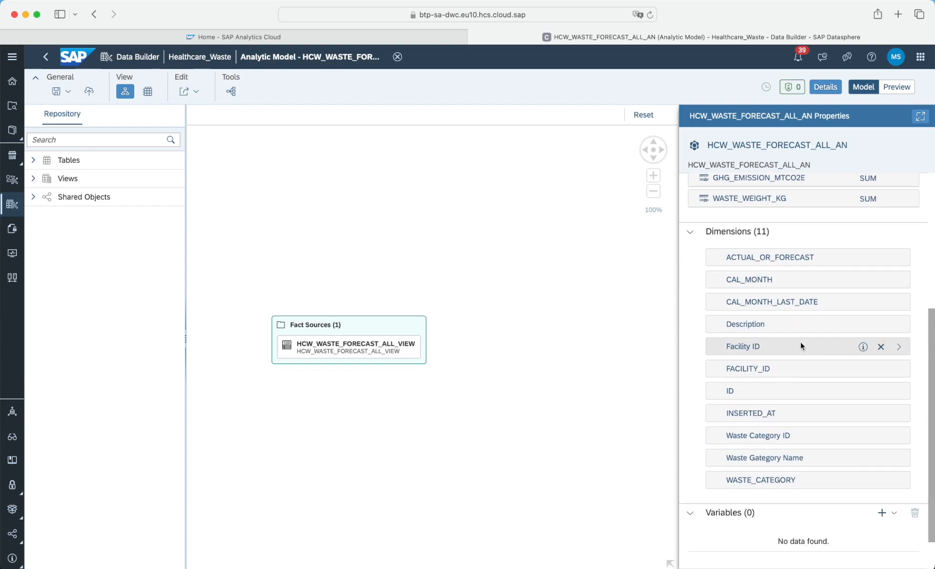
scroll(801, 346, "up", 9)
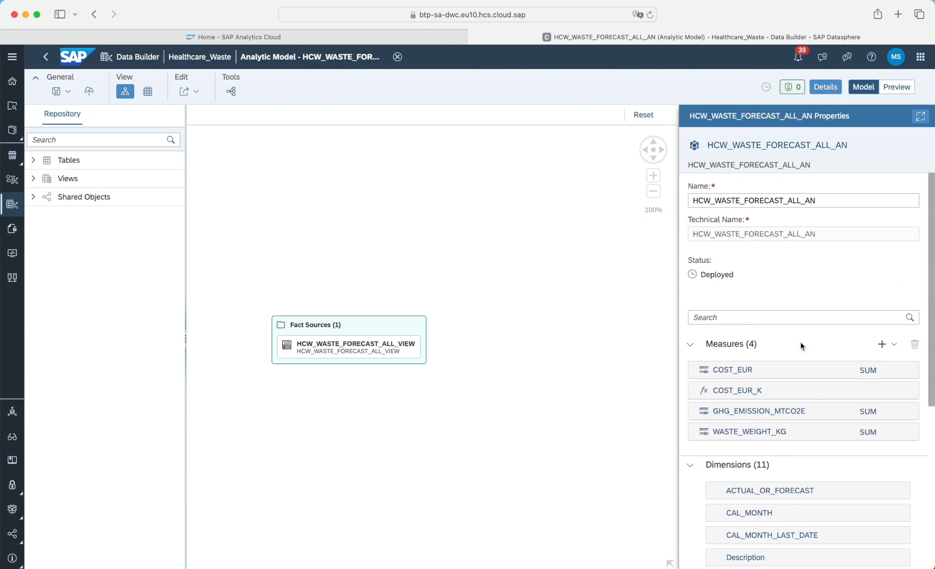
Switch the analytic model to its data preview and deselect the COST_EUR measure.
left_click(897, 87)
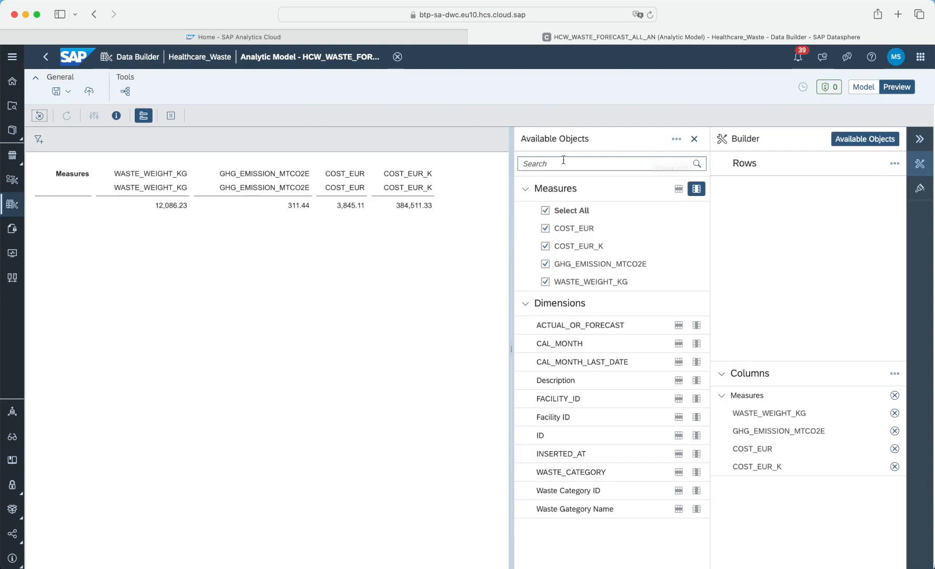
left_click(546, 228)
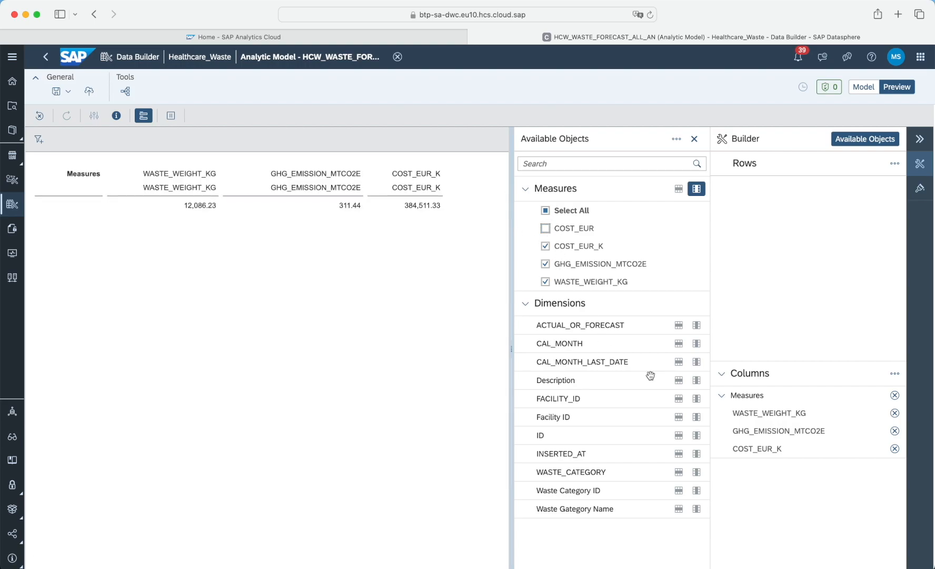
Add CAL_MONTH to the preview rows and sort it in descending order.
left_click(679, 345)
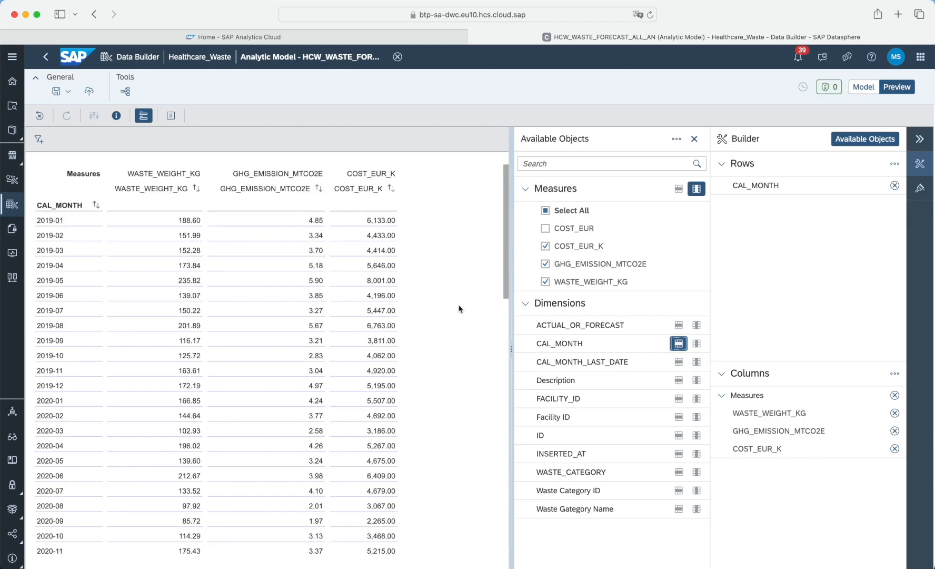
left_click(96, 207)
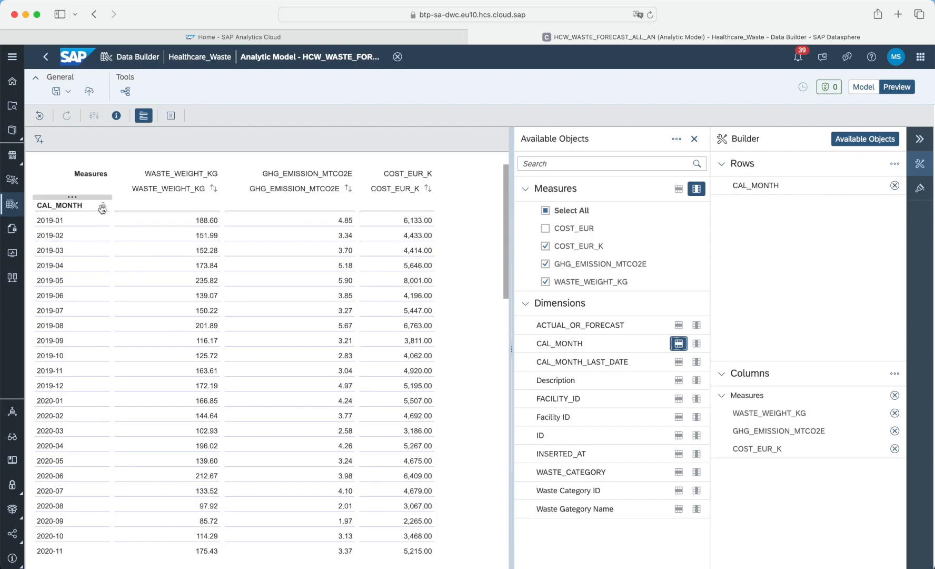
left_click(102, 208)
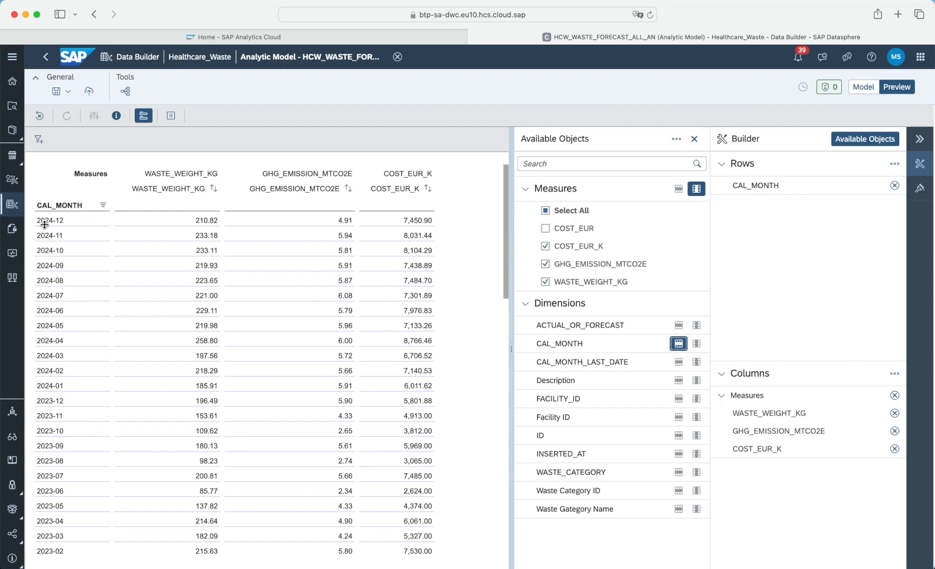
Add ACTUAL_OR_FORECAST, Description and Waste Gategory Name as further row dimensions in the preview.
left_click(679, 327)
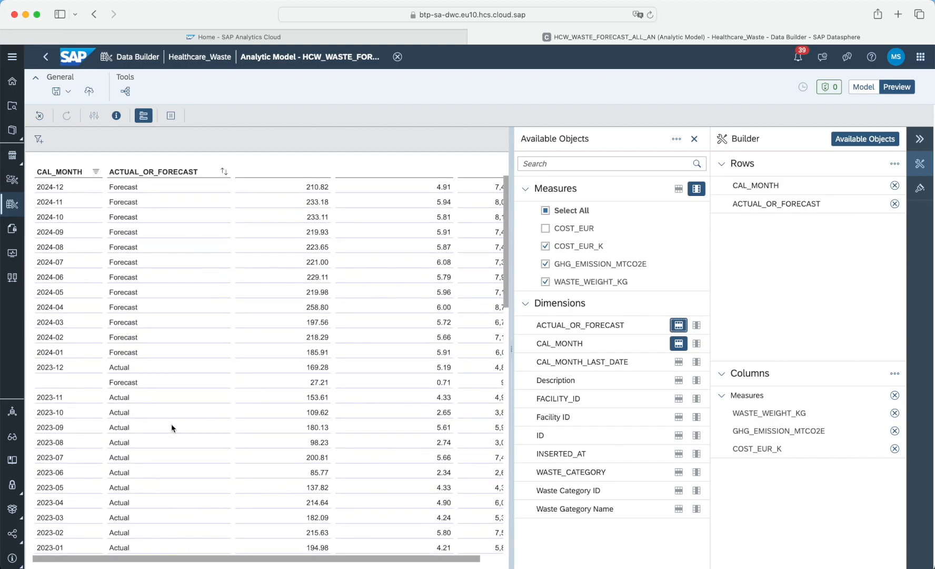
scroll(159, 498, "down", 3)
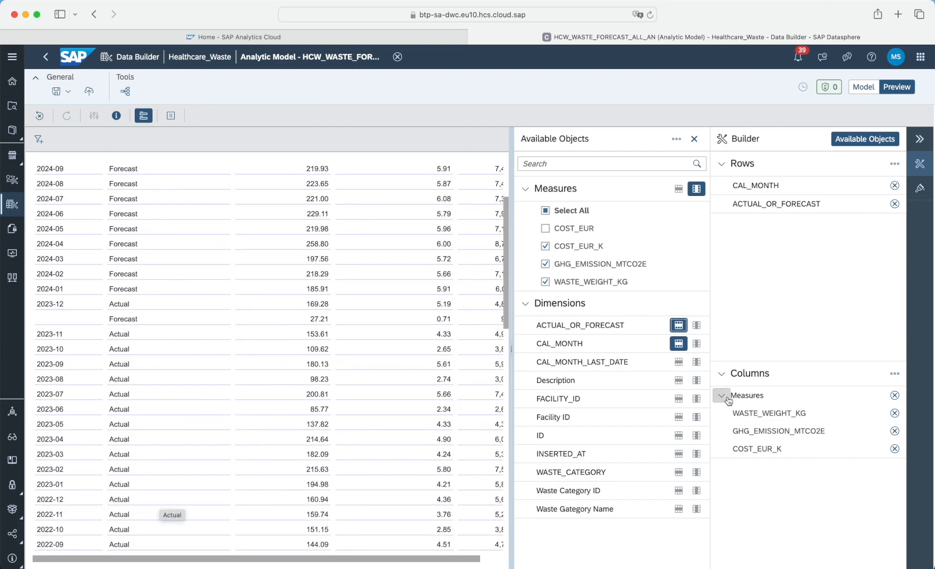
left_click(679, 379)
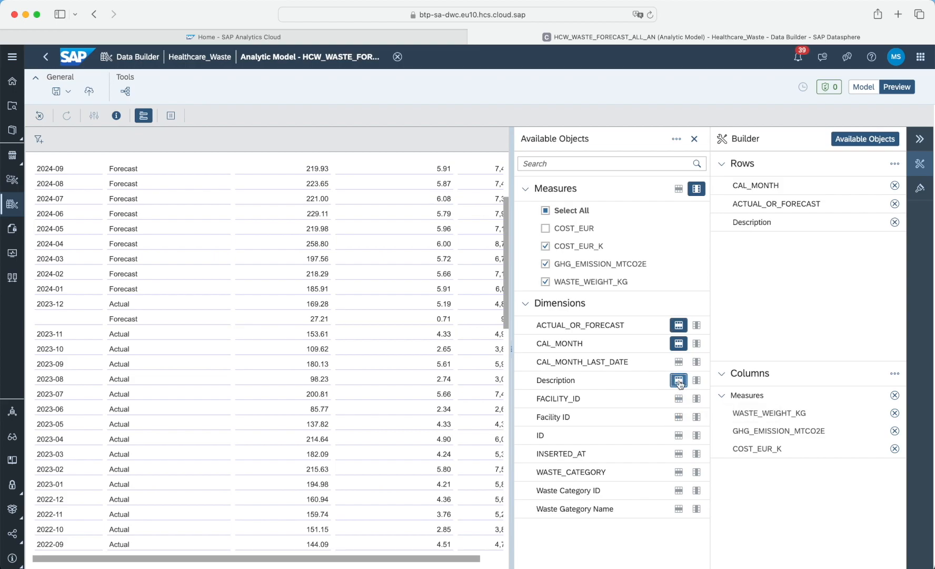
left_click(678, 472)
left_click(679, 509)
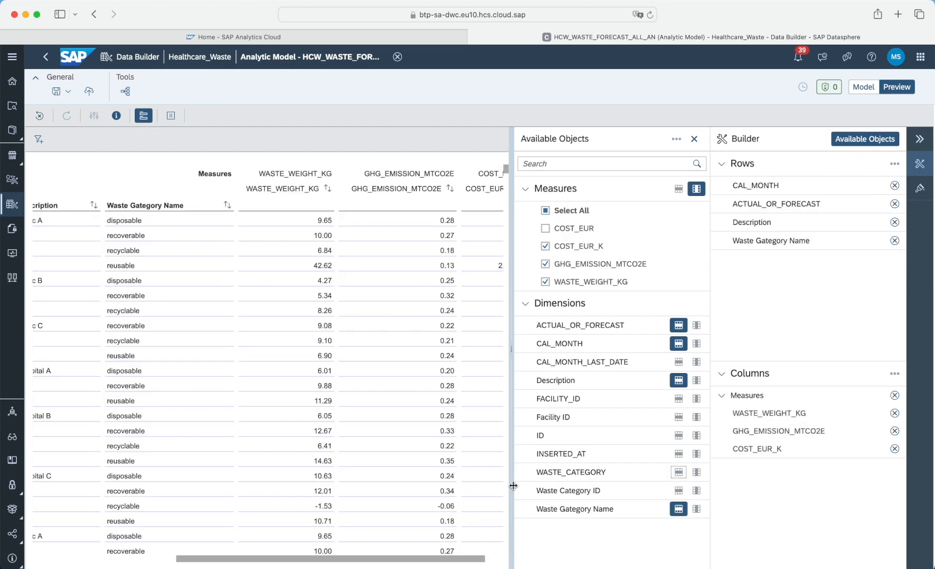
Scroll through the preview table to examine the monthly breakdown by facility and waste category.
scroll(257, 412, "left", 2)
scroll(256, 411, "right", 2)
scroll(187, 240, "left", 3)
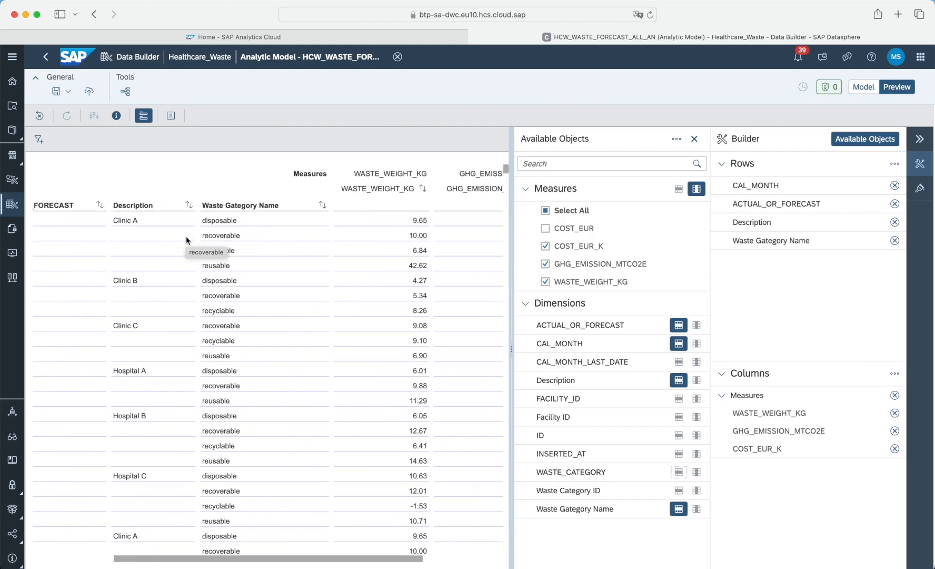
scroll(187, 237, "left", 5)
scroll(190, 240, "down", 1)
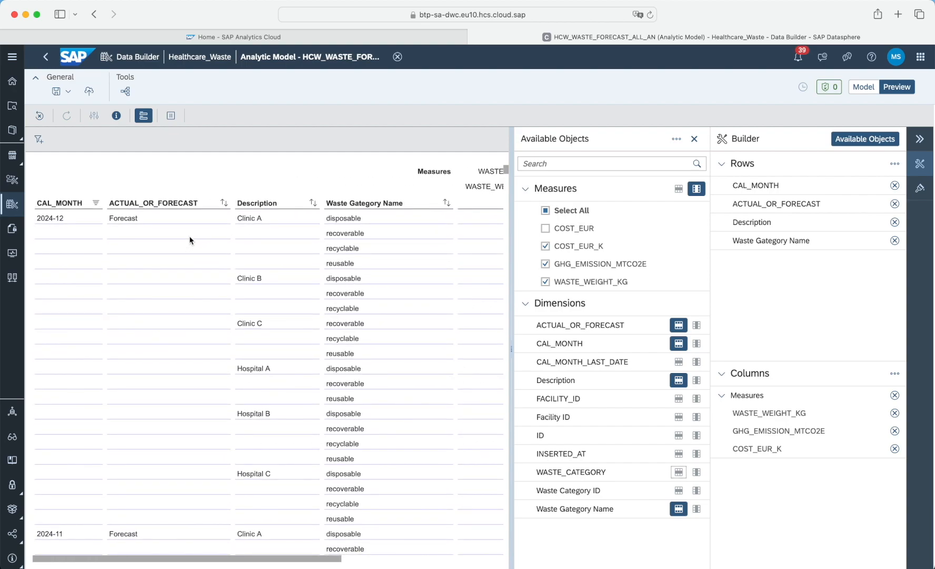